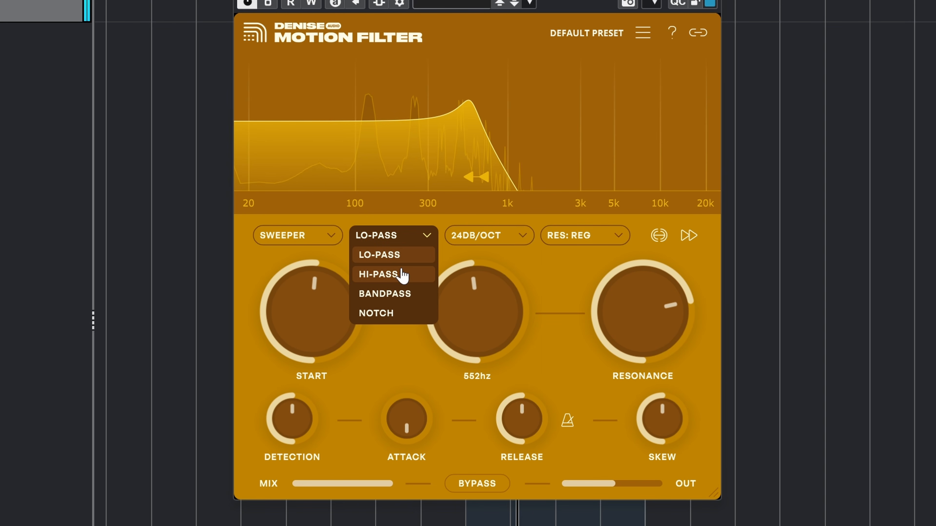
Step: Audition the HI-PASS, BANDPASS, NOTCH and LO-PASS filter types
left_click(403, 275)
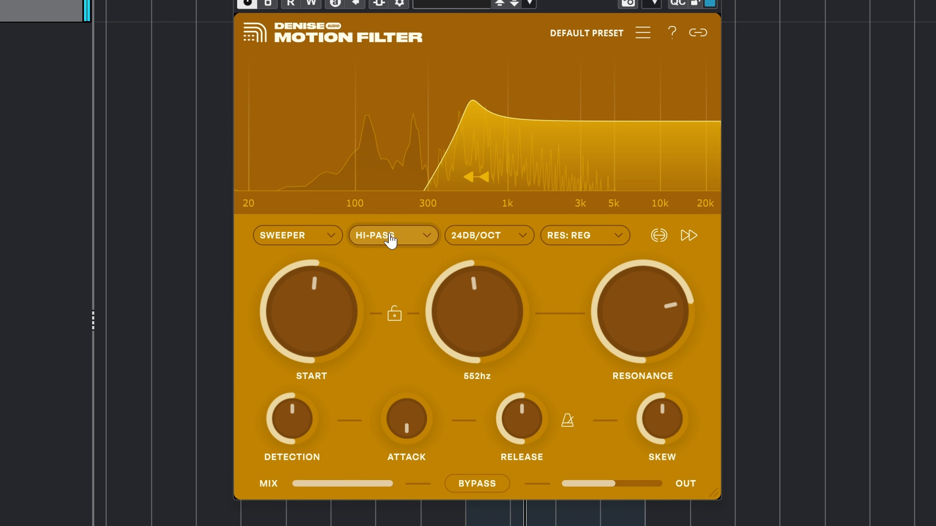
left_click(383, 293)
left_click(396, 319)
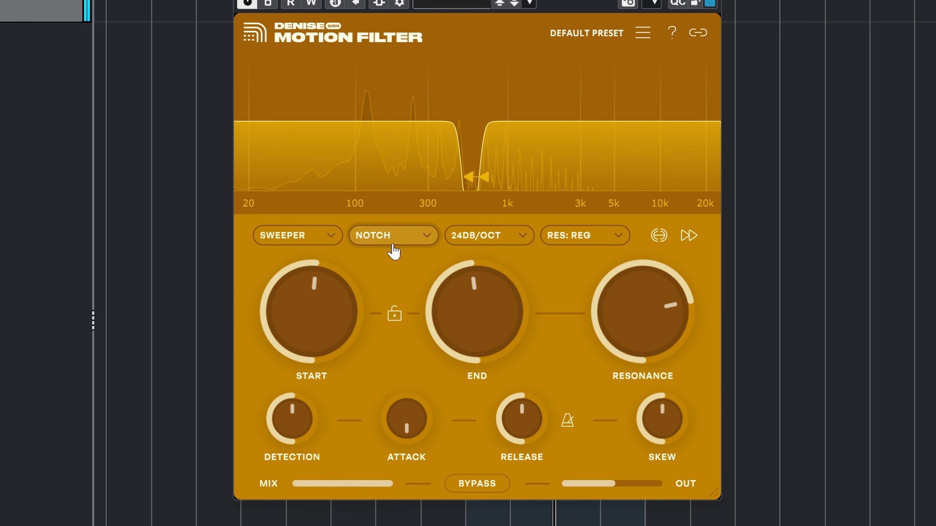
left_click(380, 255)
Step: Try the 48 dB/oct and 96 dB/oct filter slope options
left_click(486, 235)
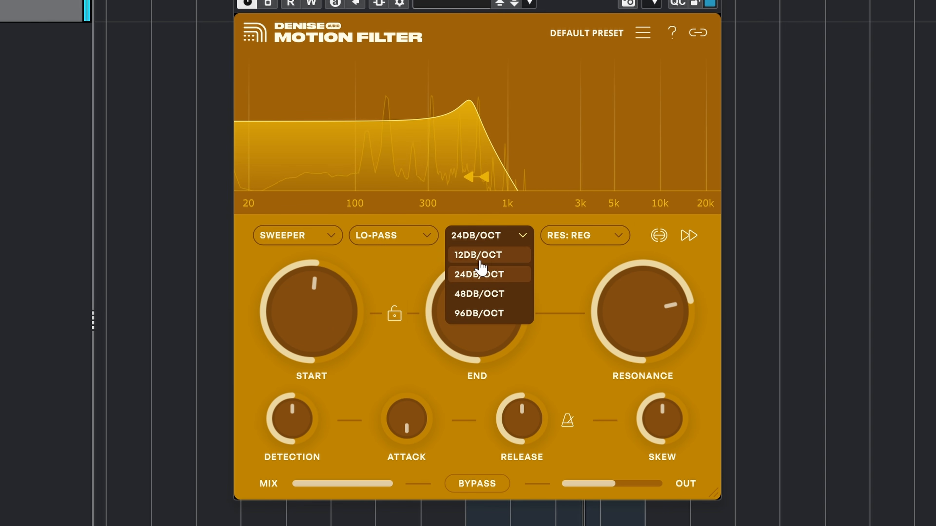
left_click(479, 294)
left_click(508, 238)
left_click(490, 314)
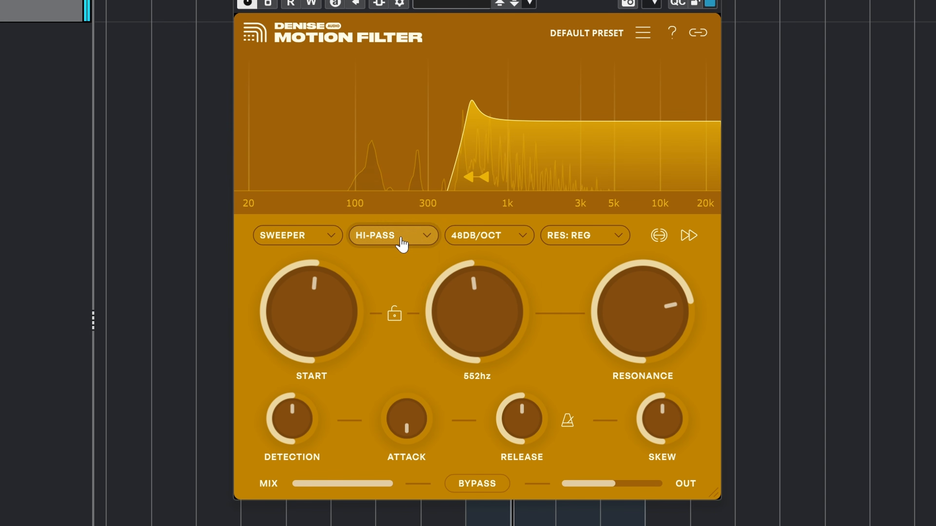
Step: Set the filter type to LO-PASS and the modulation mode to LFO
left_click(402, 244)
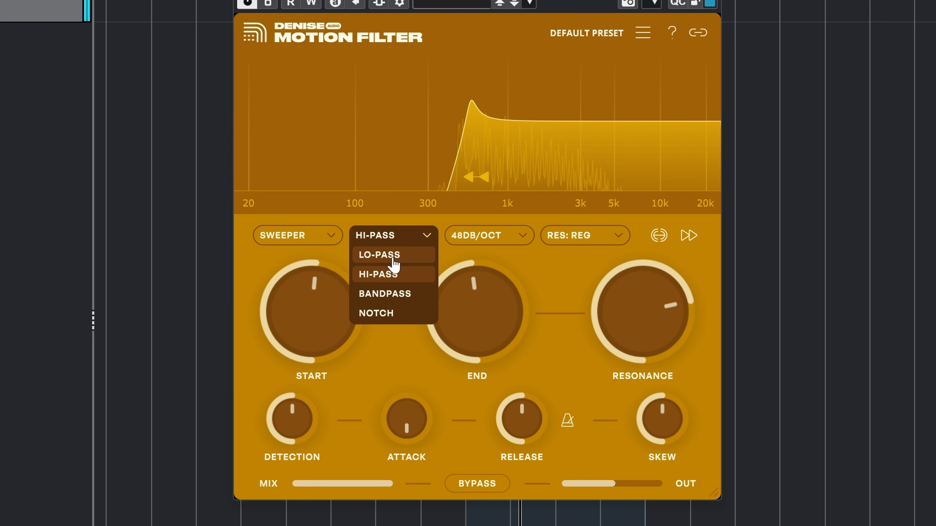
left_click(391, 258)
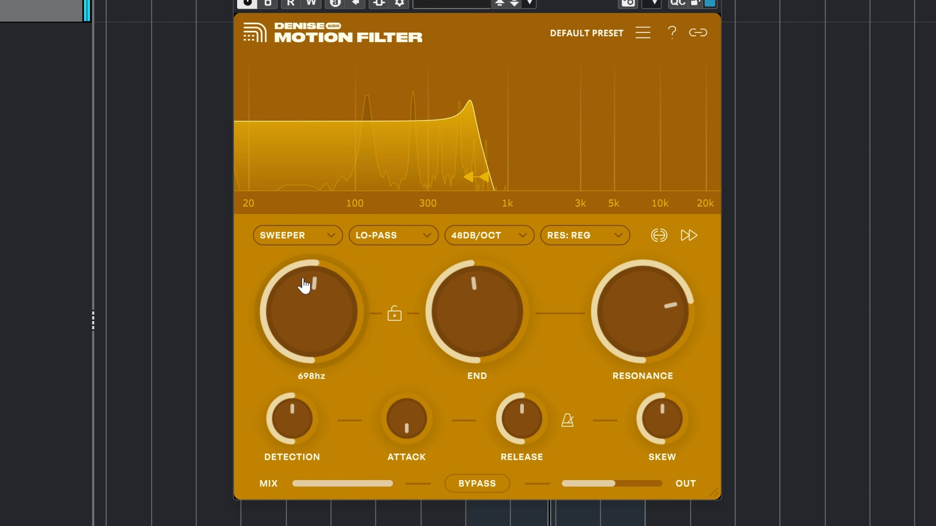
left_click(294, 235)
left_click(275, 274)
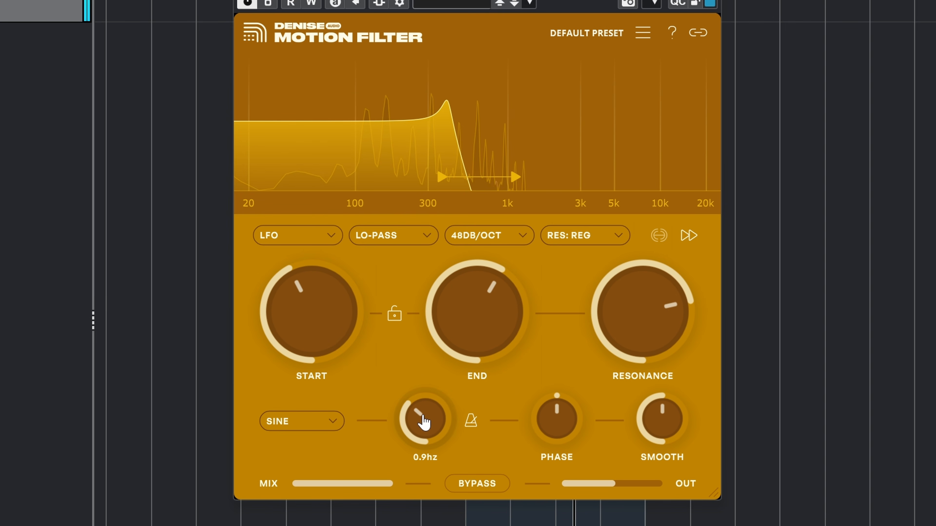
Step: Change the modulation mode from LFO back to SWEEPER
left_click(315, 235)
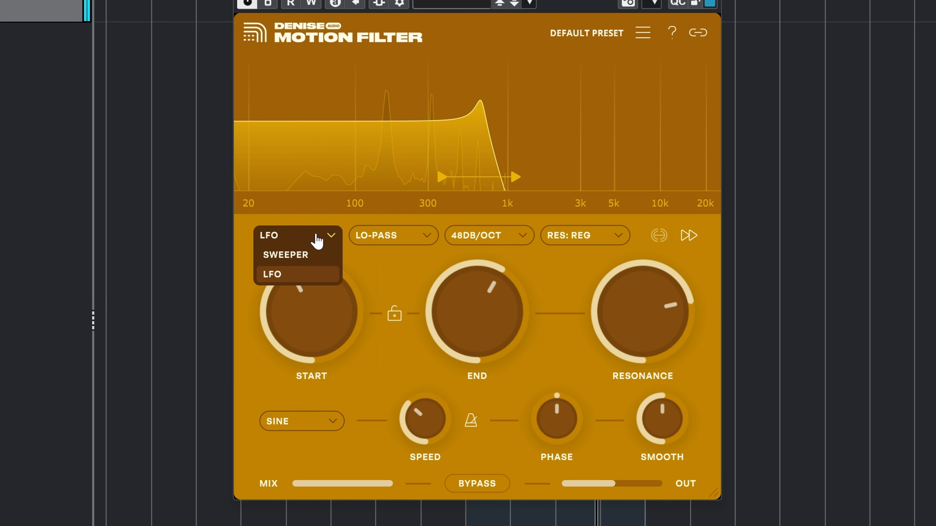
left_click(291, 254)
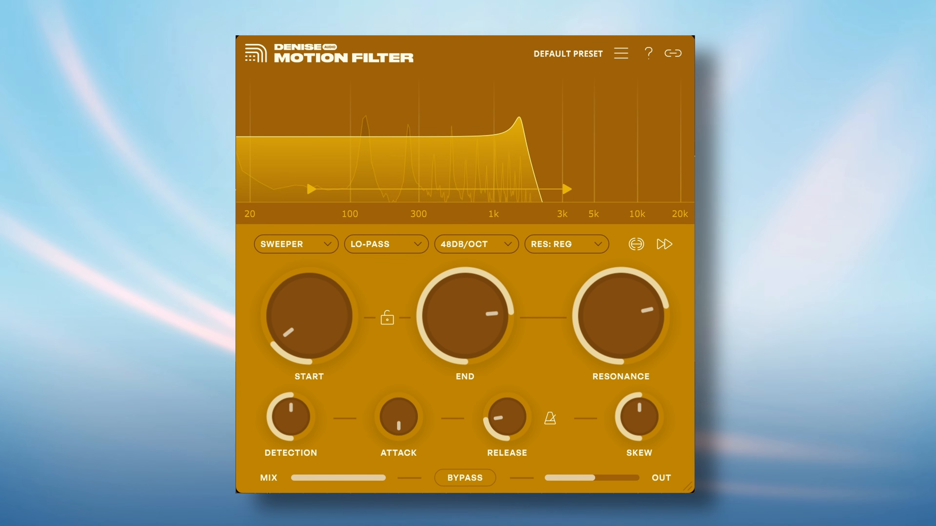
Step: Test the reversed sweep direction, restore it rising, and set the range to about 120–786 Hz
left_click(662, 245)
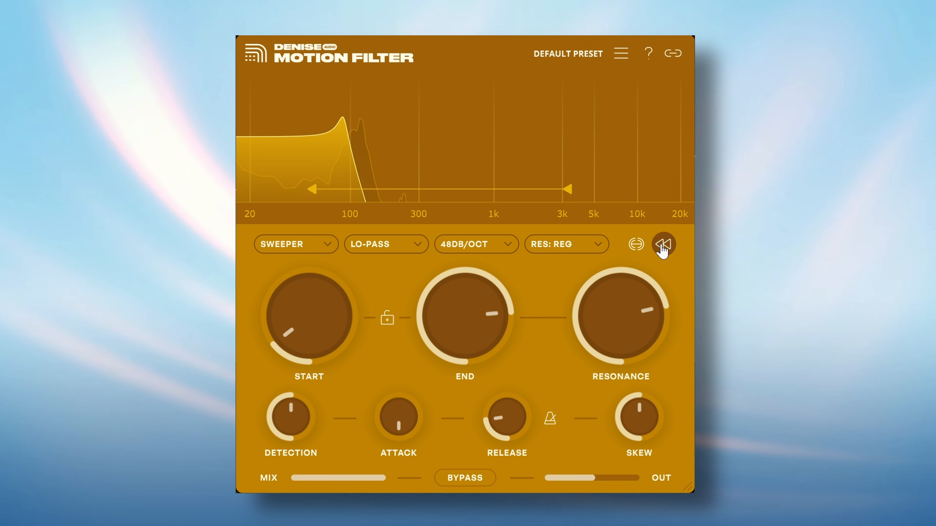
left_click(662, 245)
left_click_drag(308, 319, 307, 313)
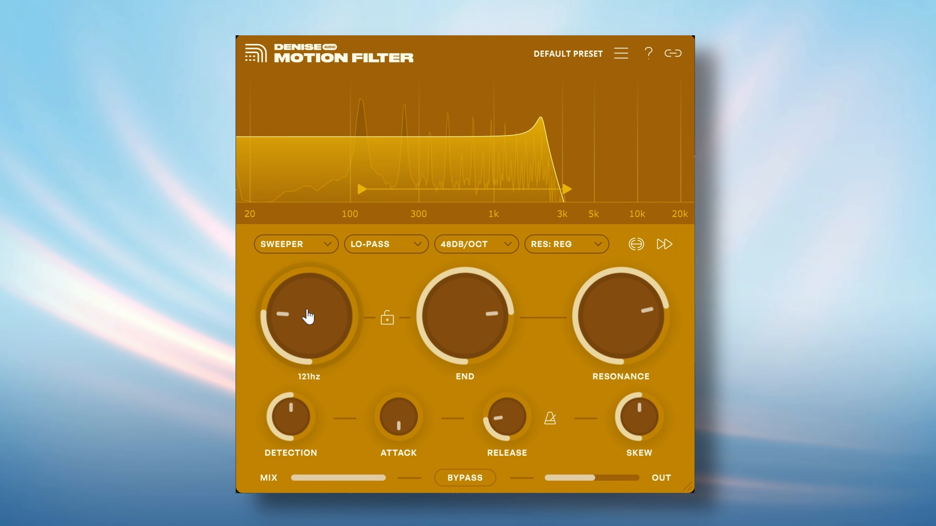
left_click_drag(465, 315, 449, 300)
Step: Set a moderate attack and a 9 ms release, then press the side-chain button
left_click_drag(403, 428, 386, 309)
left_click_drag(507, 415, 494, 516)
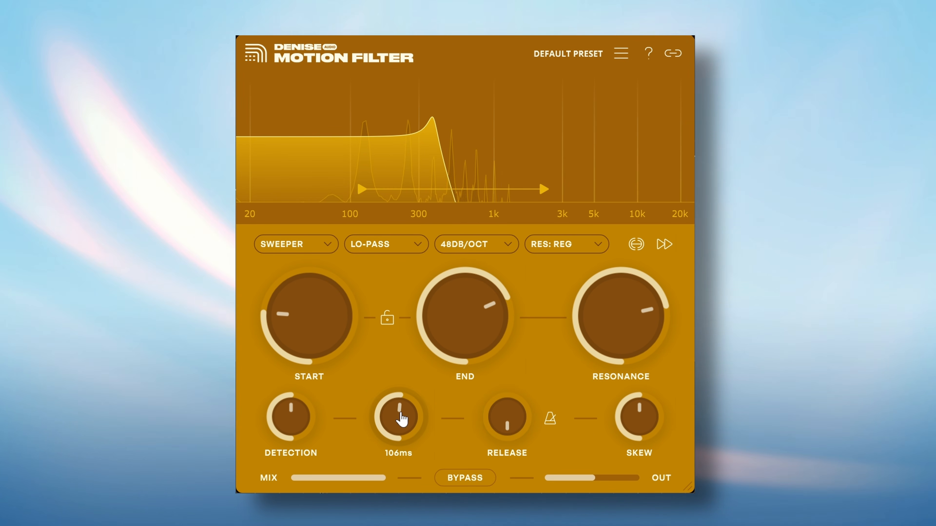
left_click_drag(401, 414, 400, 442)
left_click_drag(488, 431, 497, 399)
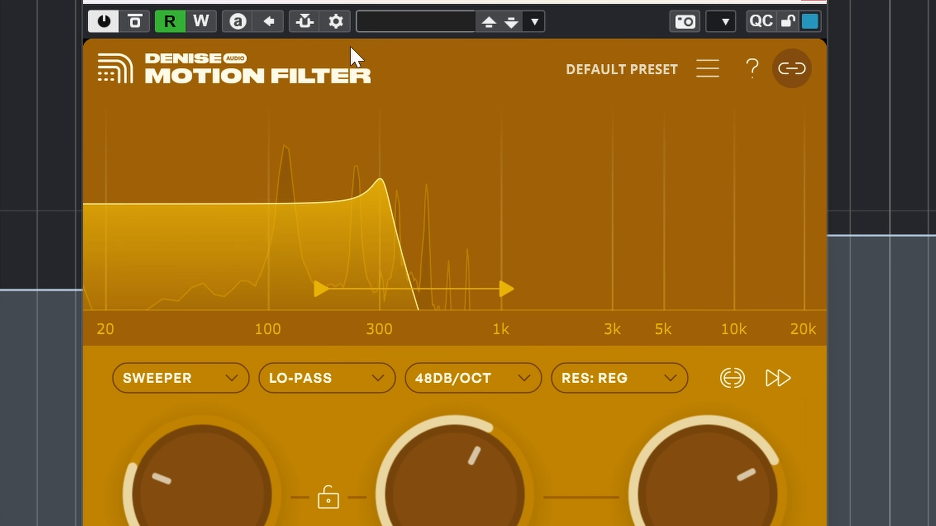
left_click(304, 22)
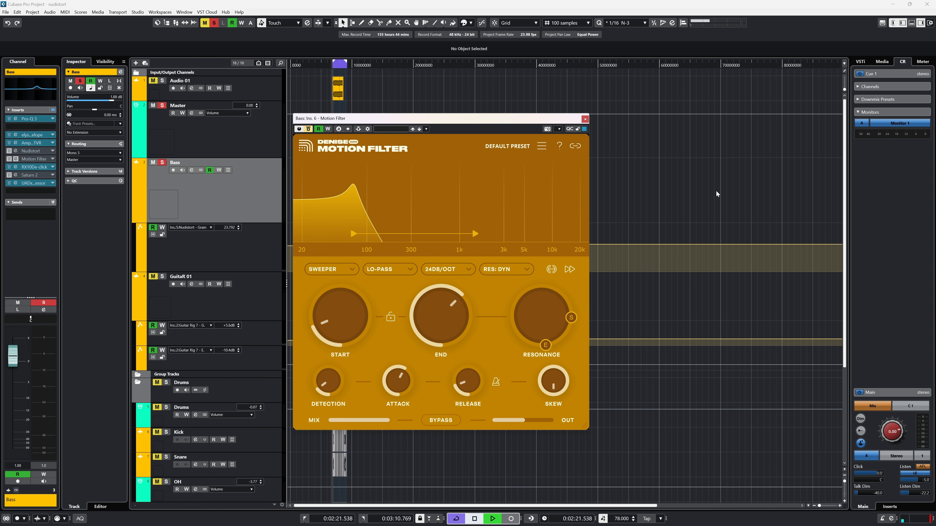
key("space")
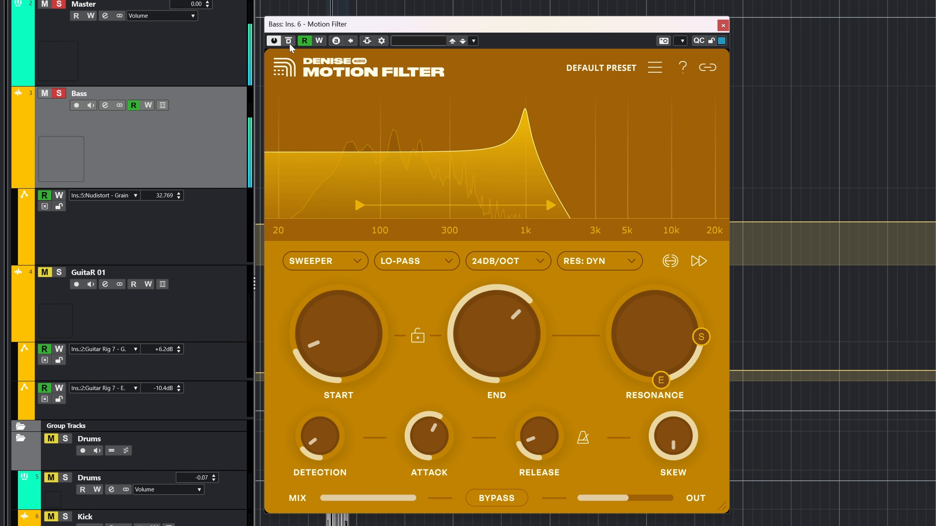
Step: Listen to the Motion Filter on the Bass track and open the Saturn 2 insert window
mouse_move(311, 431)
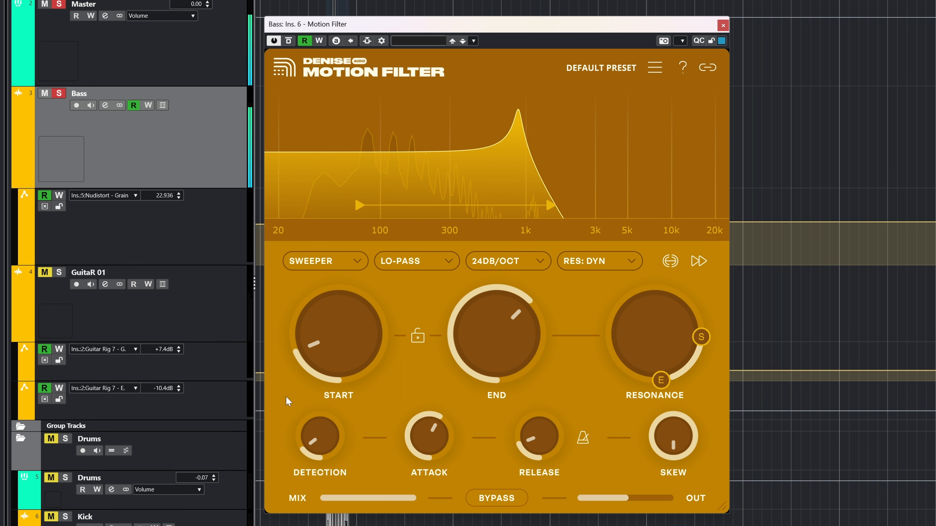
mouse_move(338, 370)
mouse_move(501, 353)
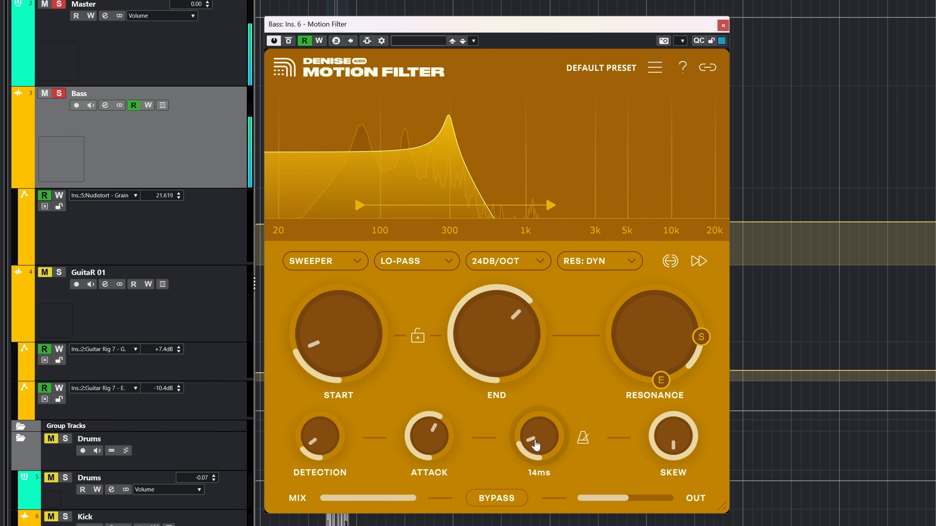
mouse_move(411, 471)
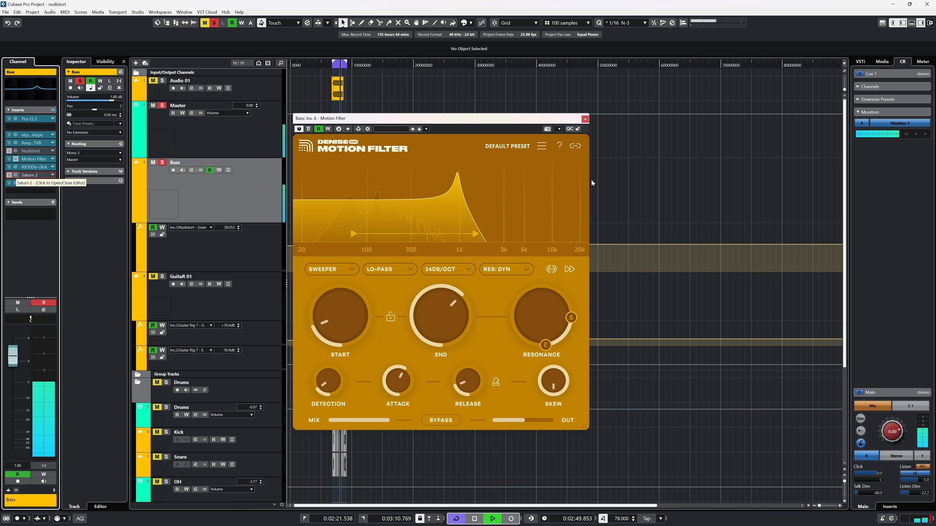
left_click(23, 176)
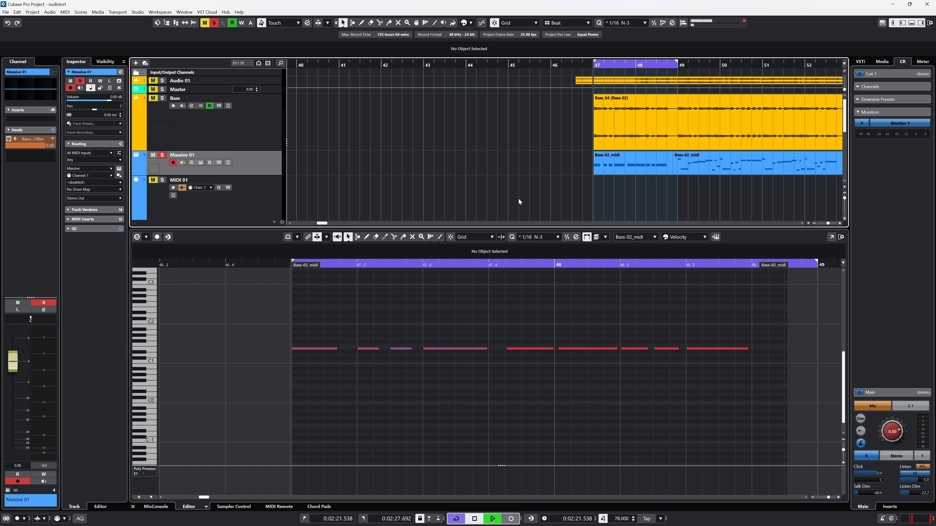
Step: Play the MIDI part, check the controller lane types, and enable the Motion Filter side-chain from Massive 01
key("space")
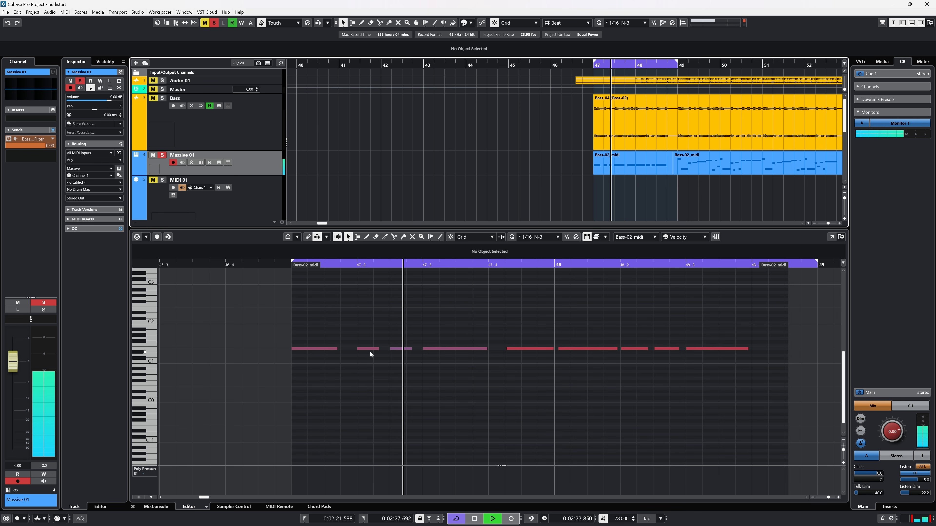
left_click(144, 471)
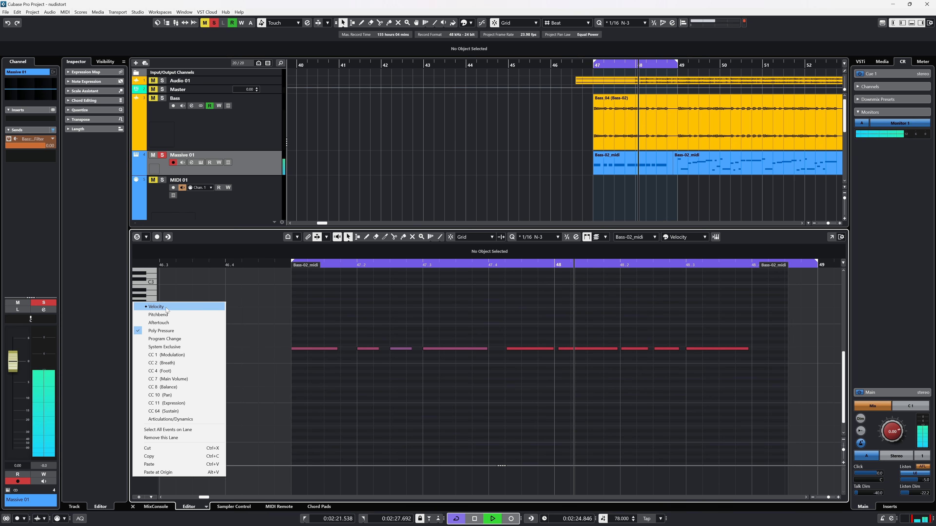
left_click(167, 323)
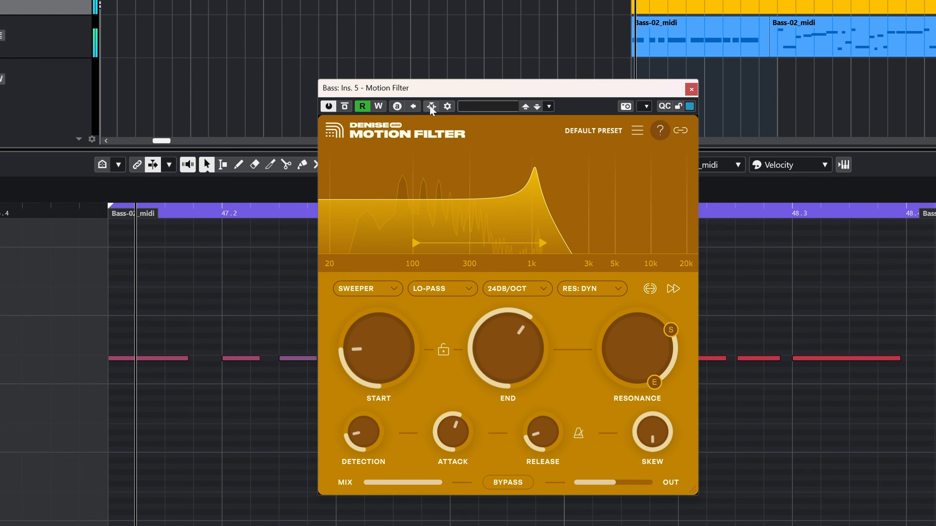
left_click(431, 107)
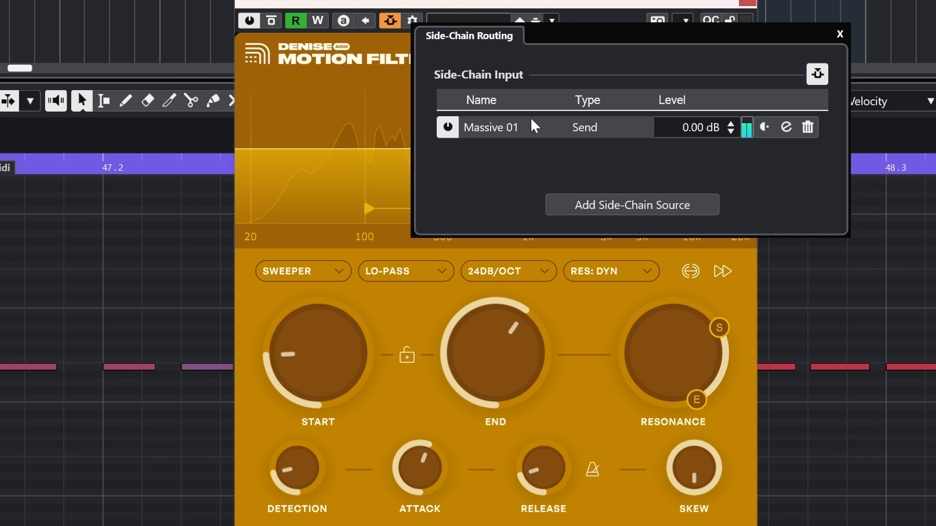
Step: Close the side-chain routing panel and delete six MIDI trigger notes from the part
left_click(841, 34)
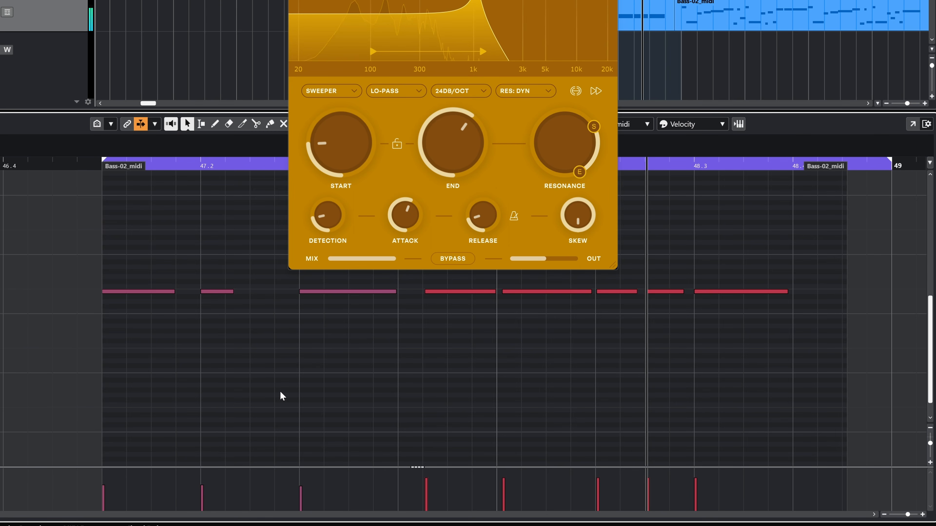
left_click_drag(208, 368, 356, 292)
key("Delete")
left_click_drag(798, 353, 557, 287)
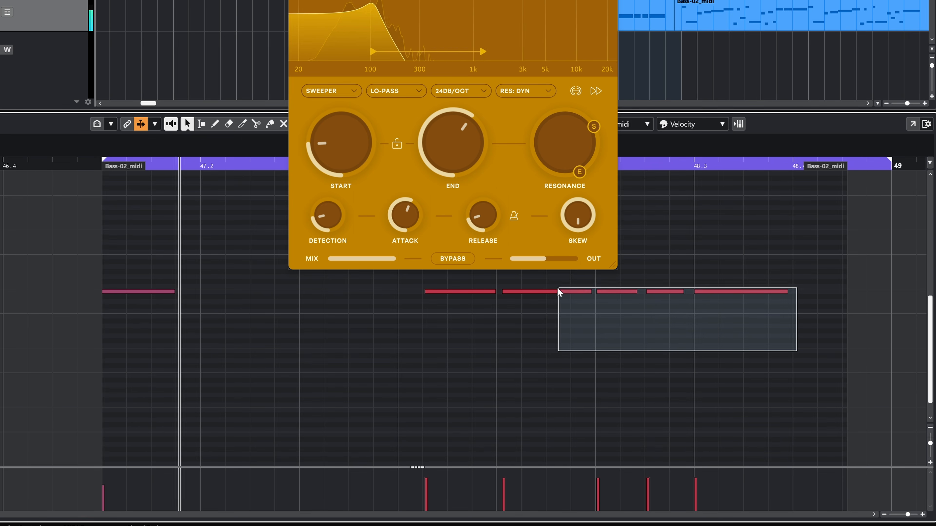
key("Delete")
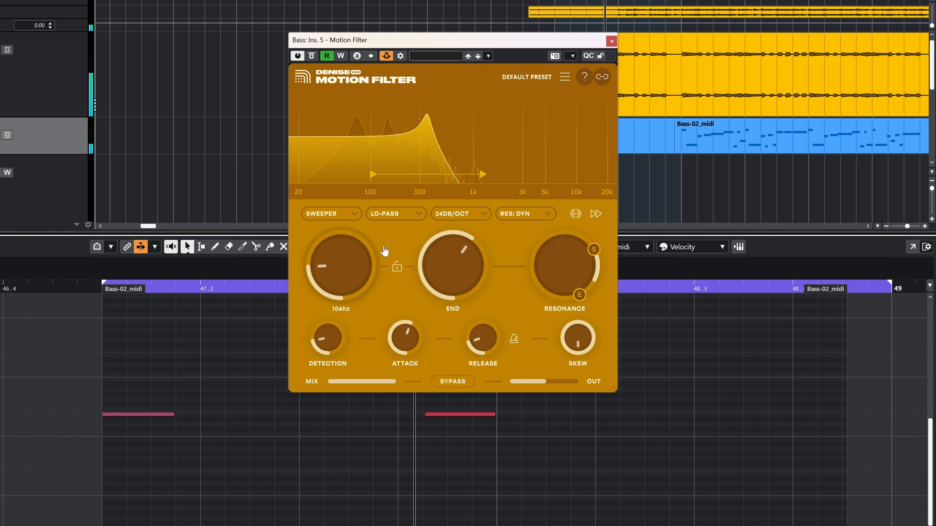
mouse_move(383, 251)
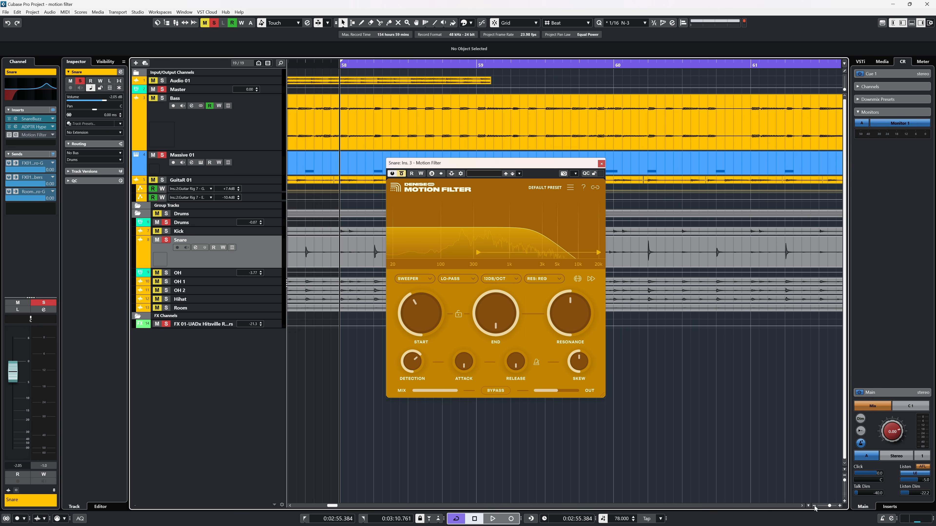
Step: Zoom the arrangement timeline out and reposition the Motion Filter window
left_click(815, 507)
left_click(815, 506)
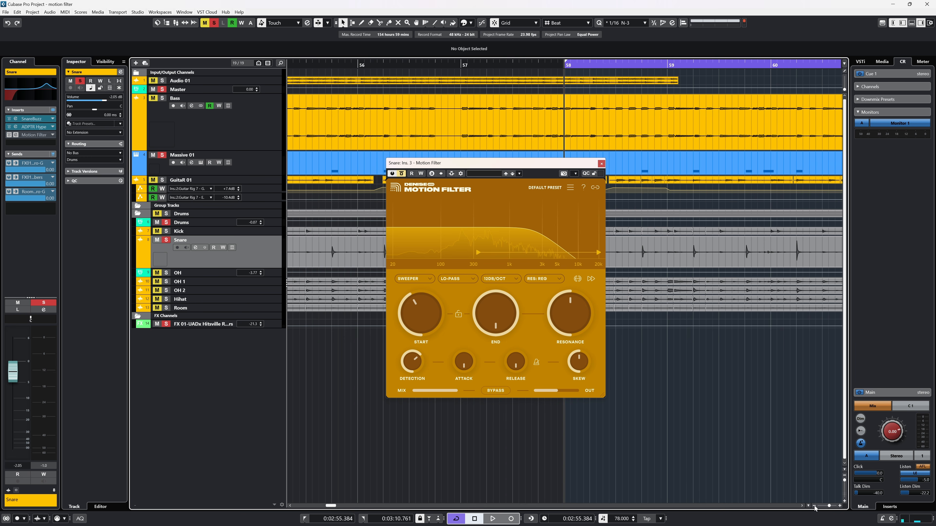
left_click(814, 507)
left_click(815, 507)
left_click(815, 506)
left_click_drag(332, 506, 335, 506)
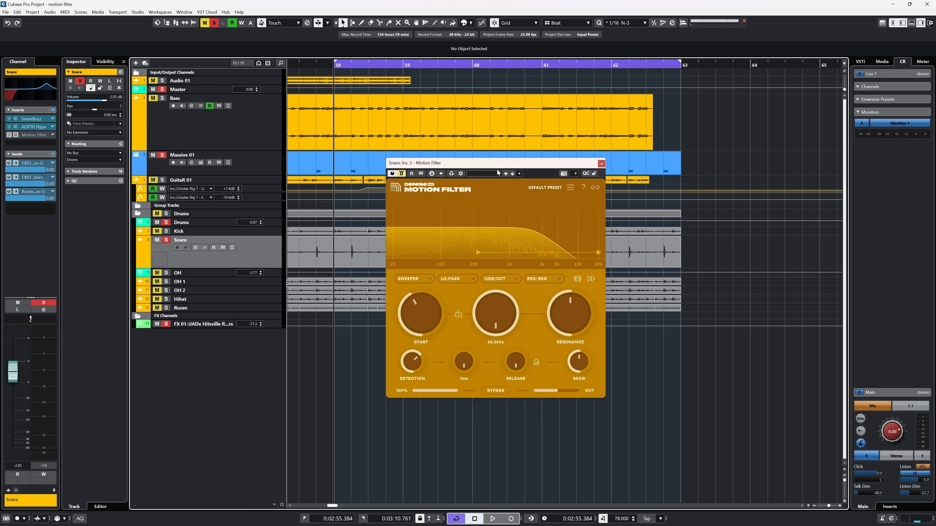
left_click_drag(483, 163, 473, 145)
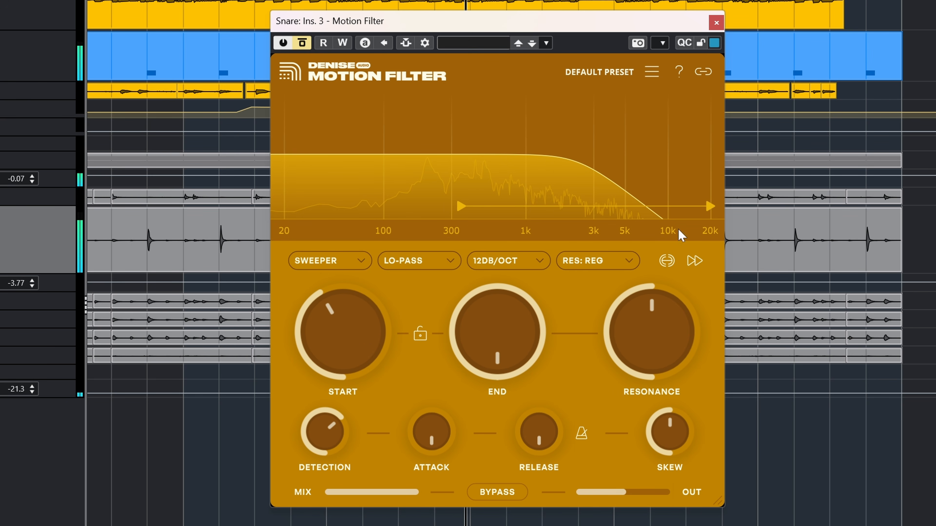
Step: Take the filter out of bypass and lower the sweep START to 138 Hz
left_click(303, 42)
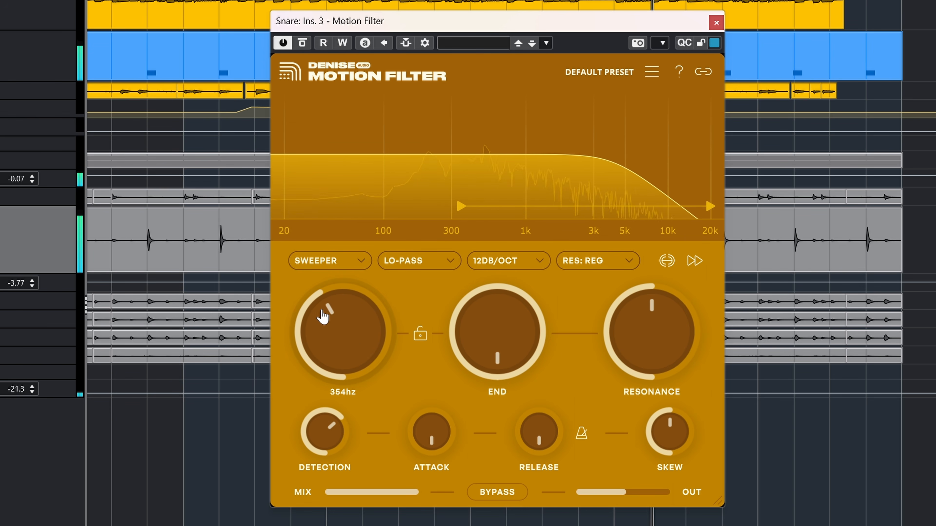
left_click_drag(324, 318, 298, 346)
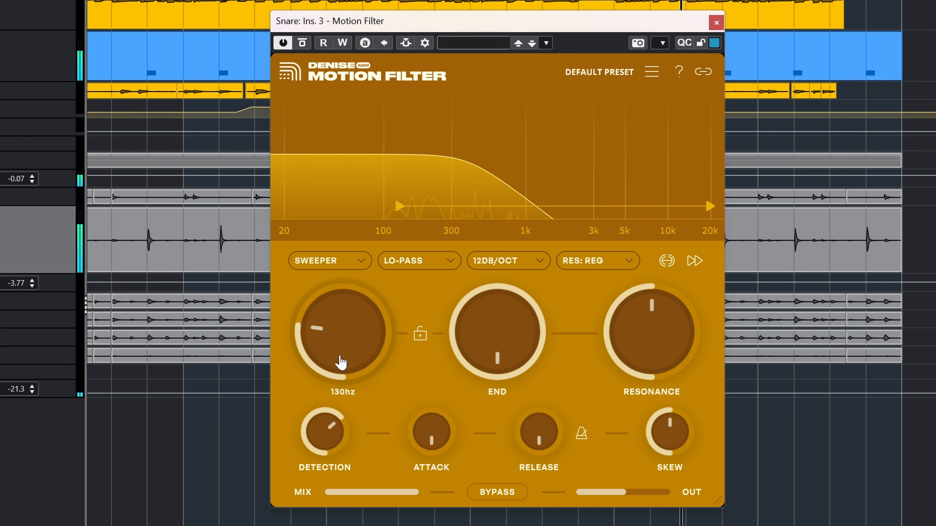
left_click_drag(342, 360, 340, 361)
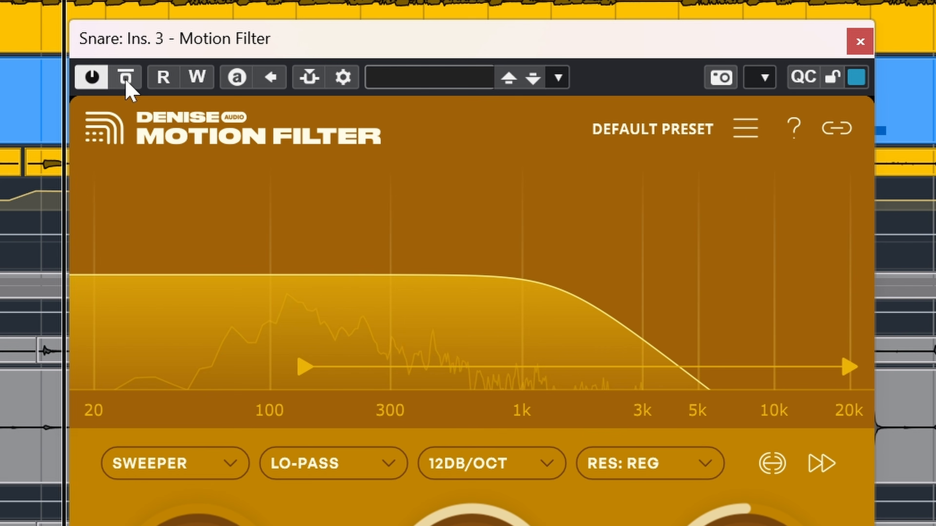
Step: Enable the side-chain input, link the filter trigger to it, and adjust the START frequency
left_click(308, 82)
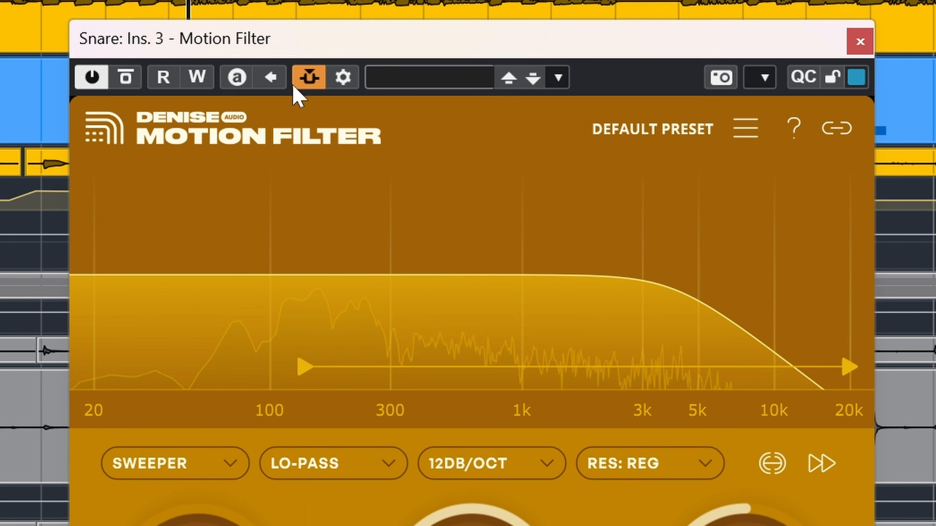
left_click(836, 134)
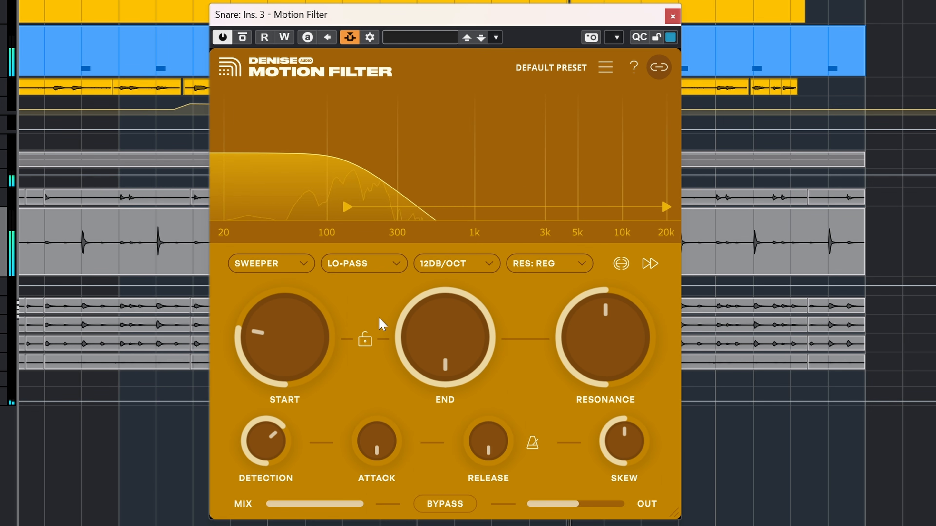
mouse_move(299, 303)
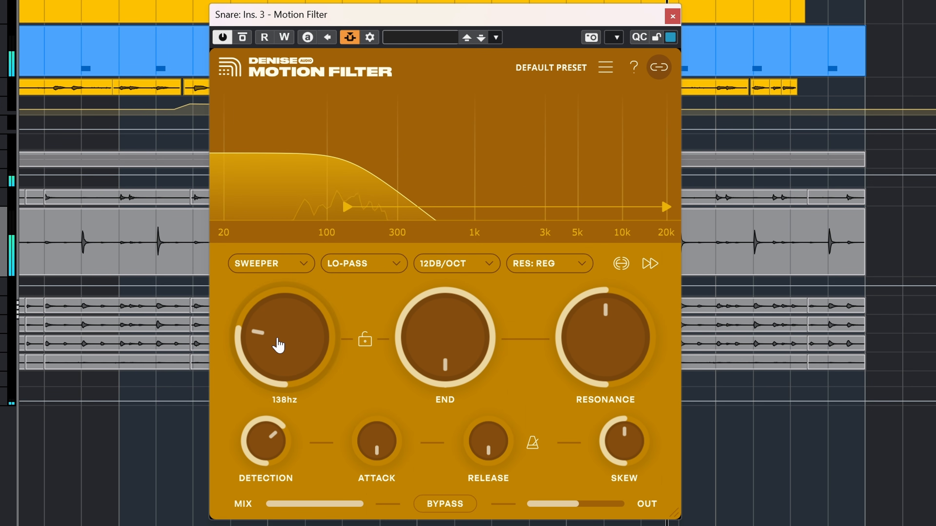
mouse_move(273, 341)
left_mouse_down()
mouse_move(303, 310)
mouse_move(272, 357)
mouse_move(272, 345)
left_mouse_up()
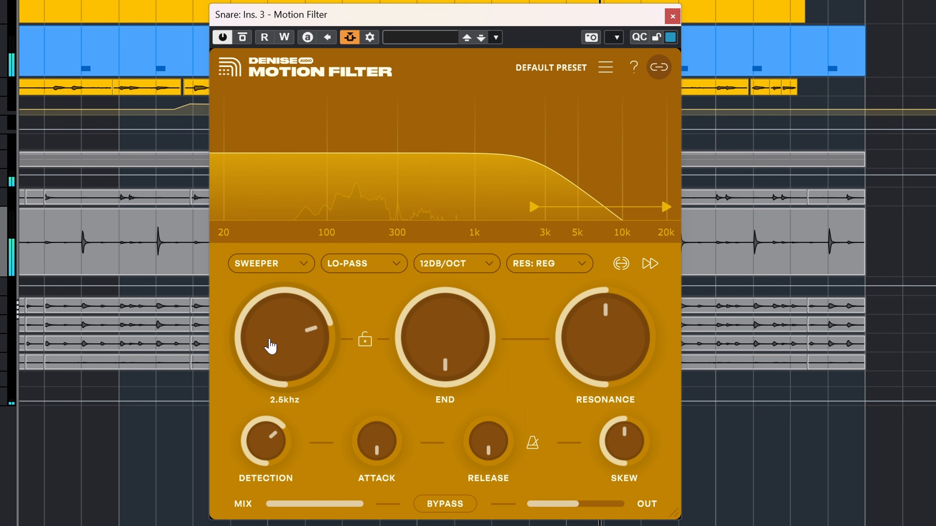
left_click_drag(265, 344, 262, 344)
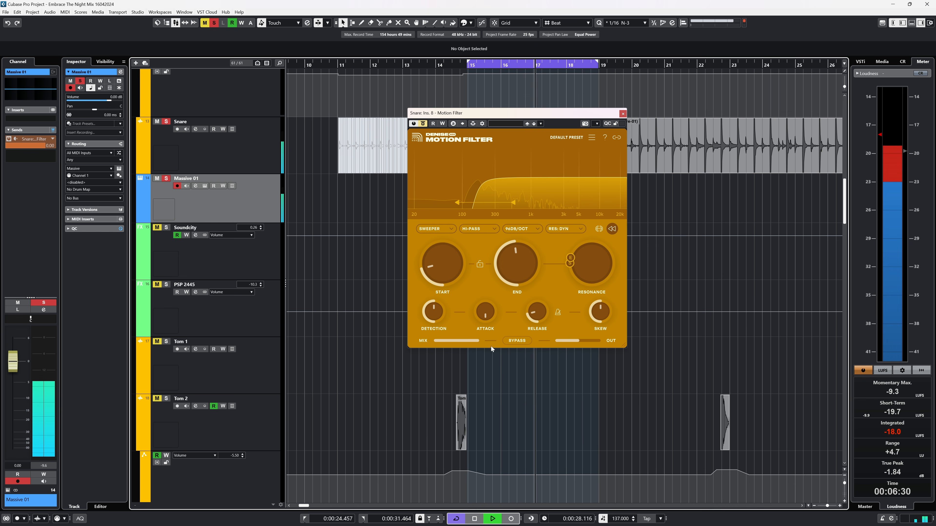
Step: Enlarge the Motion Filter window and bypass it to compare with the dry snare
left_click_drag(625, 347, 700, 436)
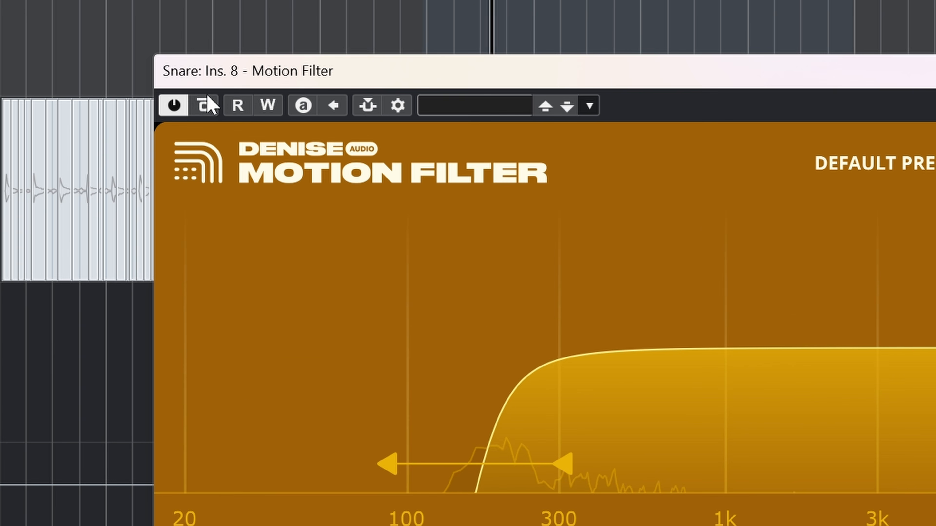
left_click(268, 9)
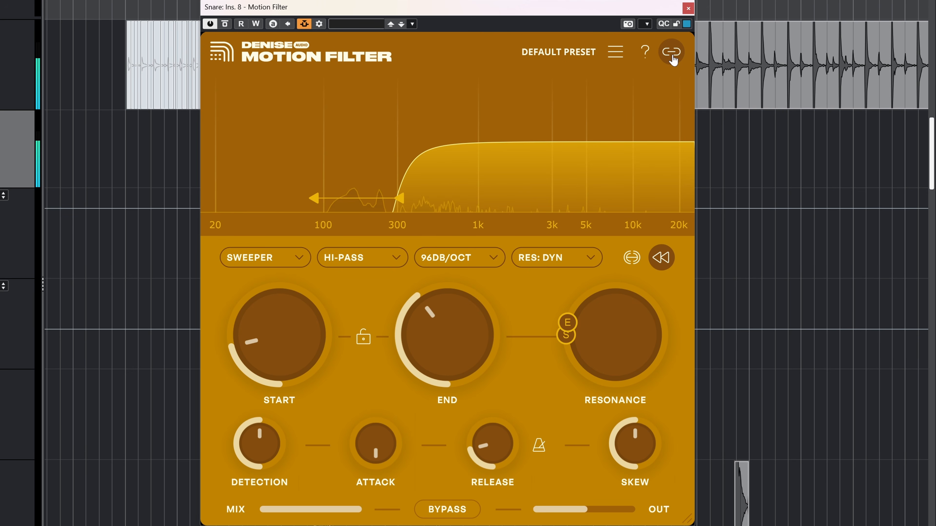
Step: Move the plugin window right and set the dynamic resonance end point to about 51%
left_click_drag(493, 14, 735, 7)
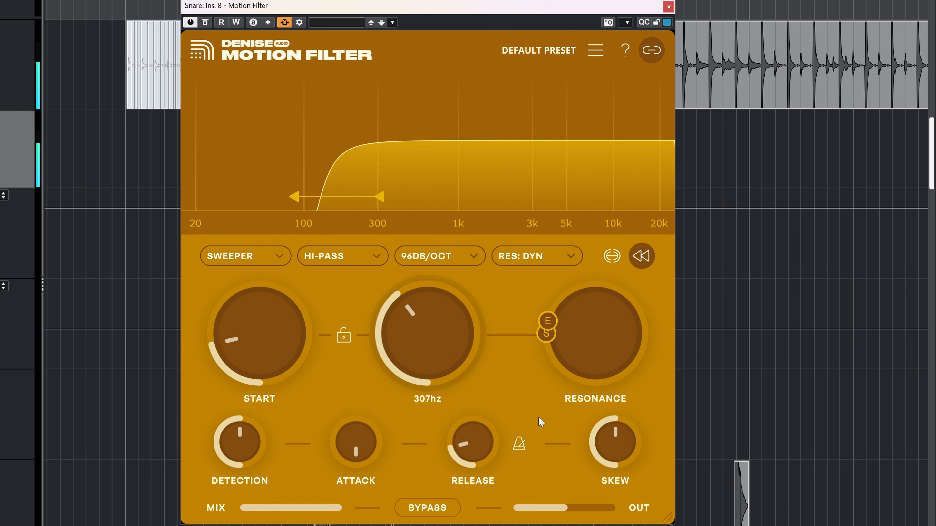
mouse_move(548, 323)
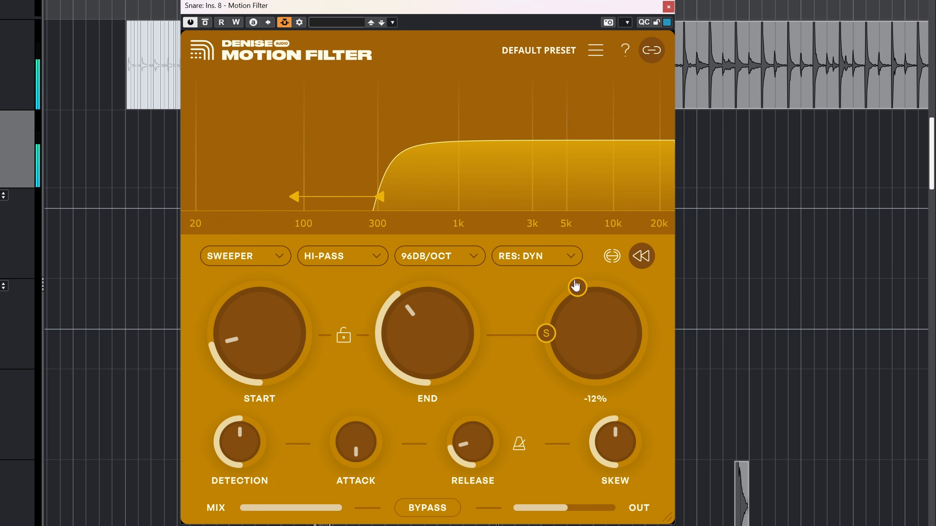
left_click_drag(576, 285, 658, 320)
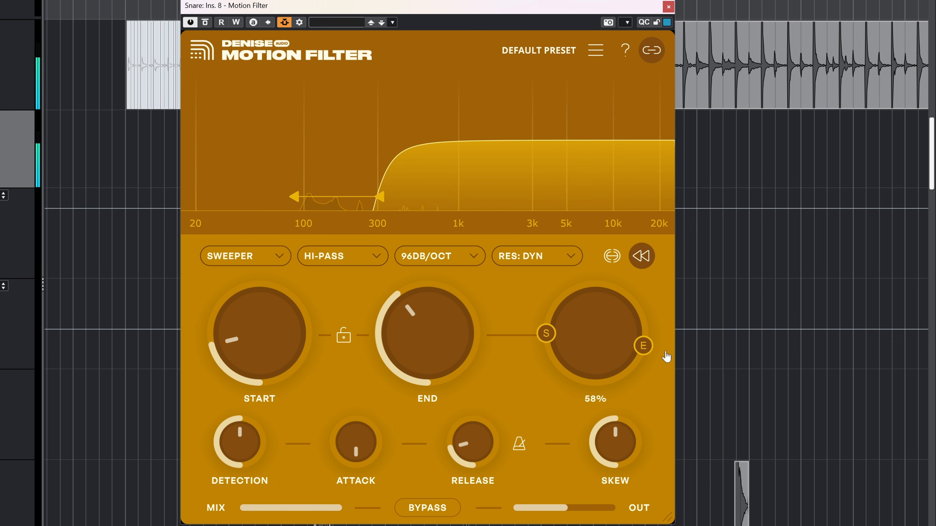
left_click_drag(666, 357, 667, 342)
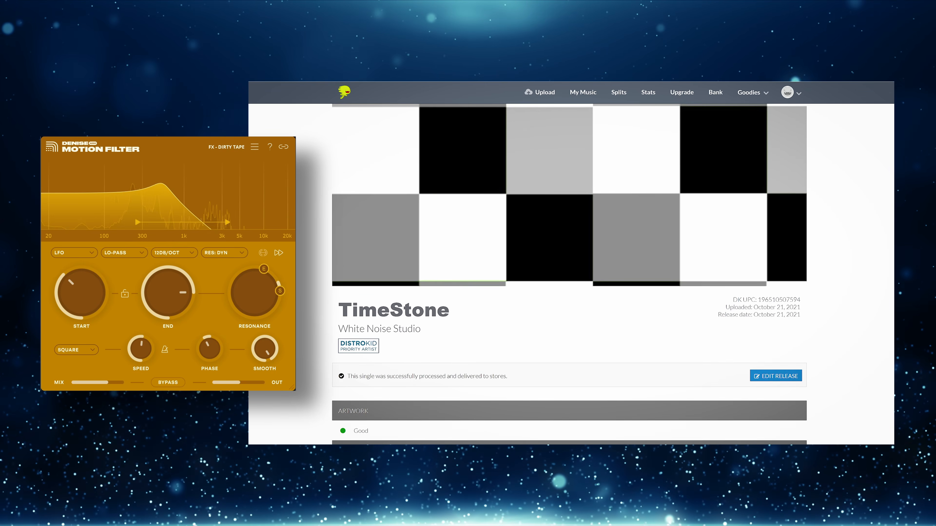
Step: Set the first collaborator's TimeStone revenue share to 85%
mouse_move(140, 350)
left_mouse_down()
mouse_move(135, 316)
mouse_move(131, 340)
left_mouse_up()
left_click_drag(110, 383, 118, 385)
left_click_drag(118, 385, 111, 386)
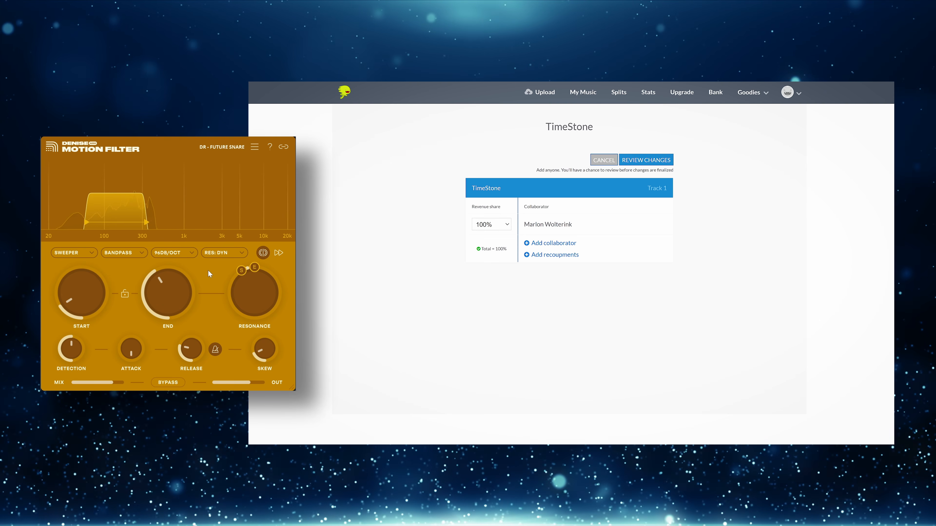
left_click_drag(524, 224, 613, 228)
left_click(492, 224)
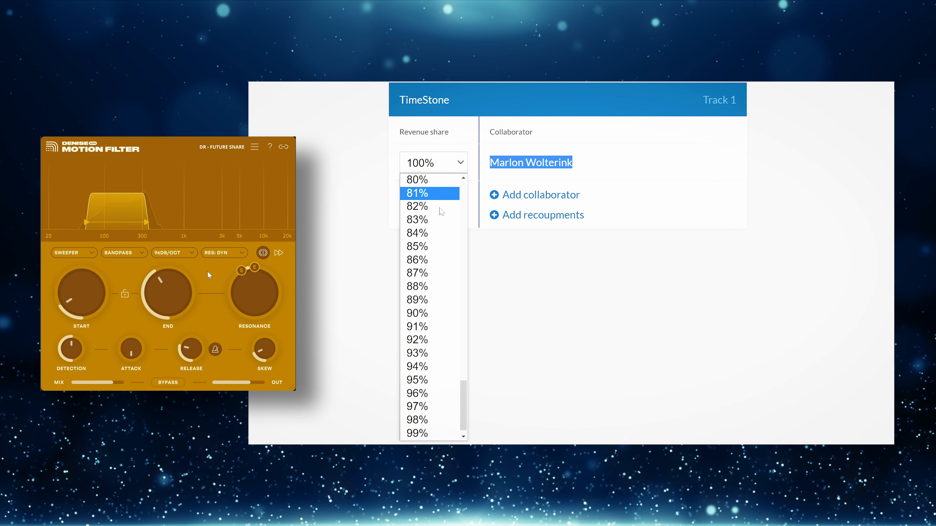
scroll(490, 283, "up", 16)
left_click_drag(84, 310, 78, 276)
scroll(431, 264, "down", 20)
left_click(417, 260)
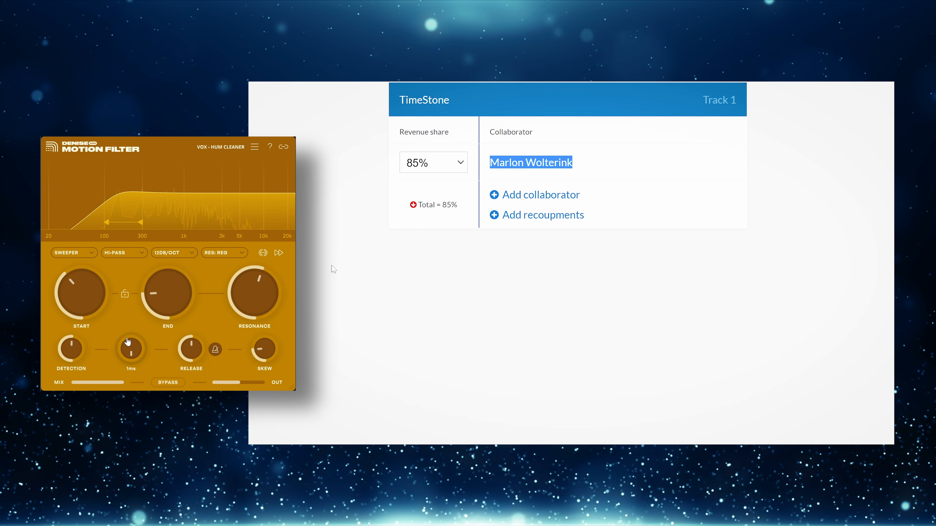
Step: Add a second collaborator with a 13% revenue share
left_click(552, 199)
left_click(457, 199)
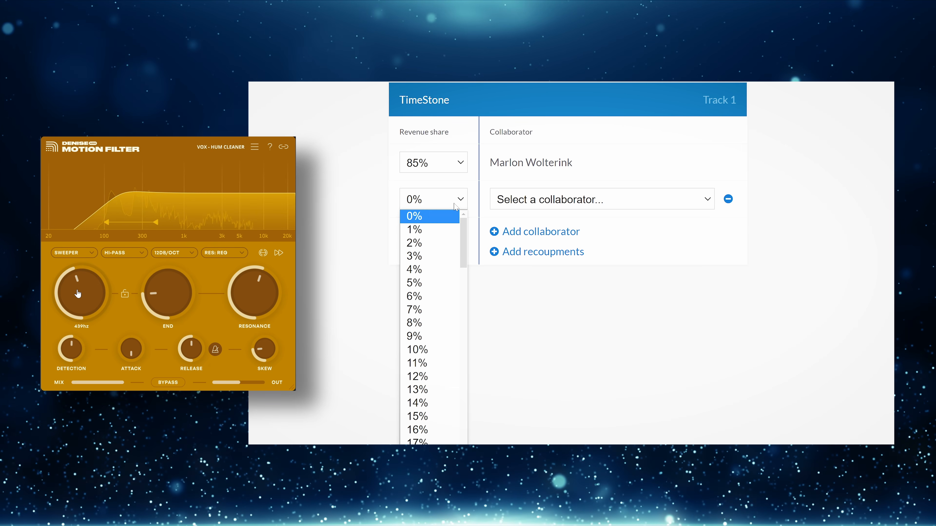
left_click(417, 396)
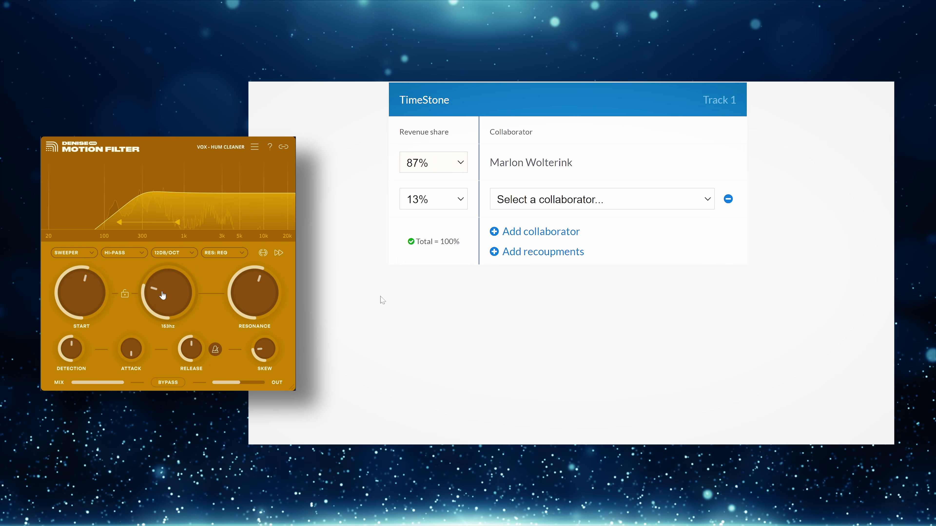
Step: Add a $250.00 recoupment to the split and change the second share's percentage
left_click(537, 256)
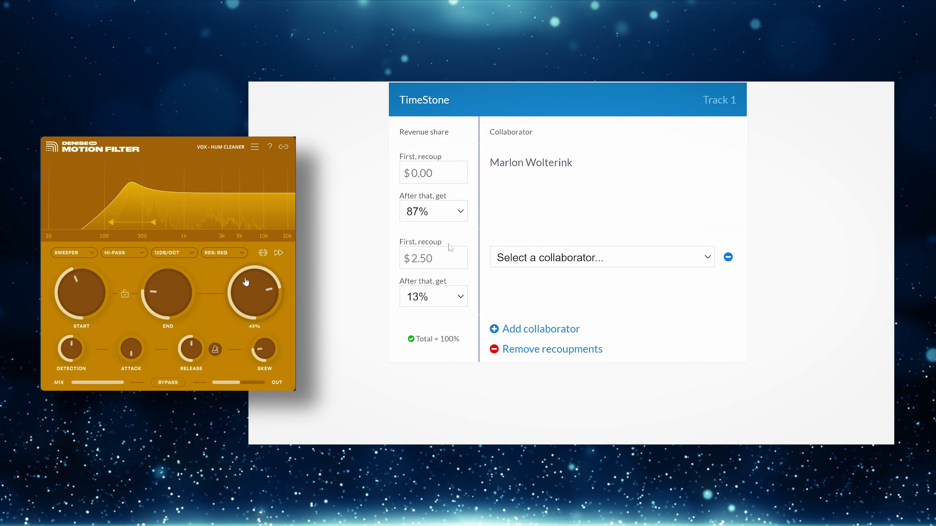
scroll(448, 244, "up", 2)
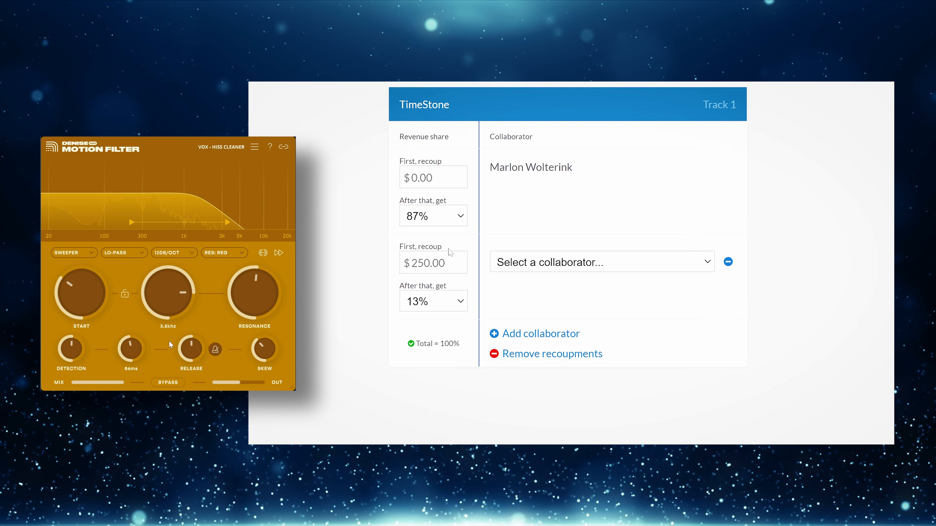
left_click(461, 363)
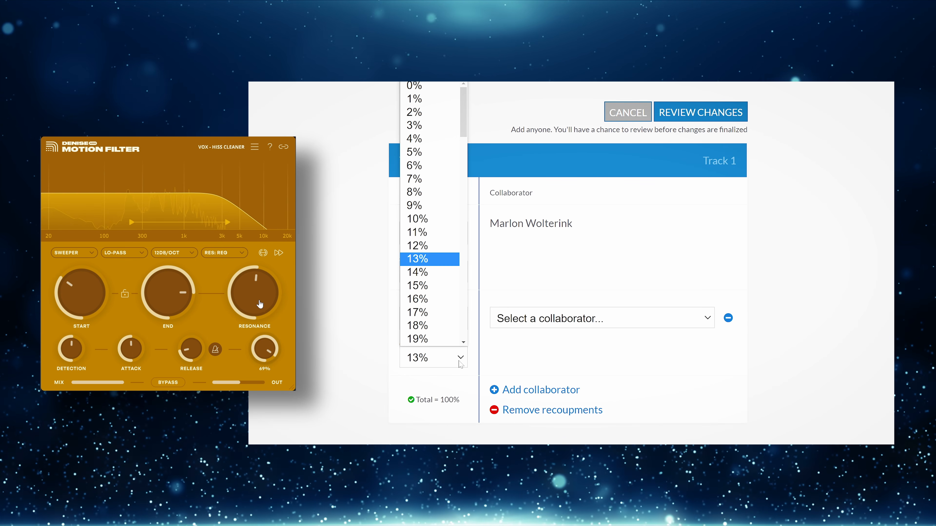
left_click(427, 112)
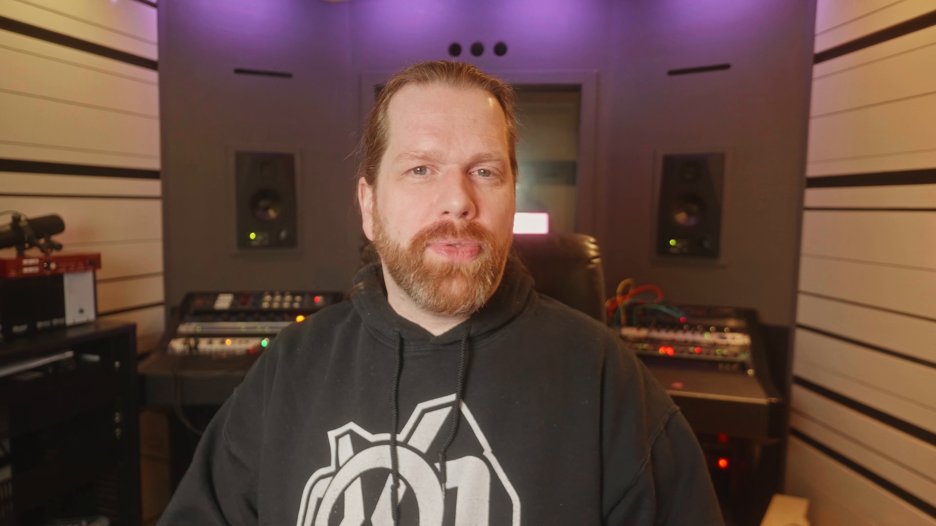